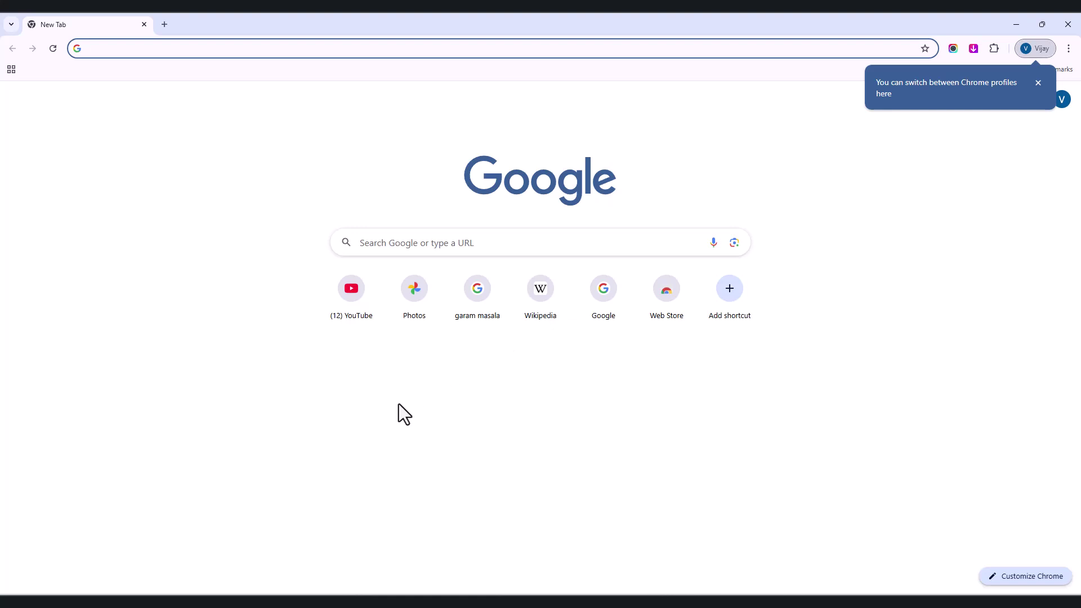
# - Open a Chrome Incognito window and close it again, confirming Incognito currently works
pyautogui.click(1069, 48)
pyautogui.click(966, 132)
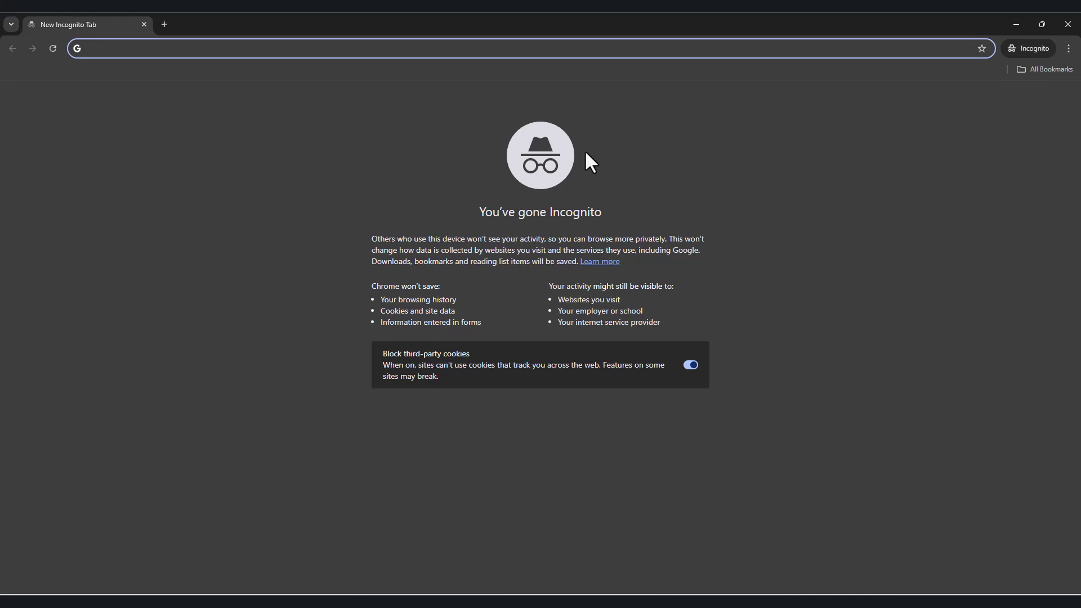
pyautogui.click(1068, 25)
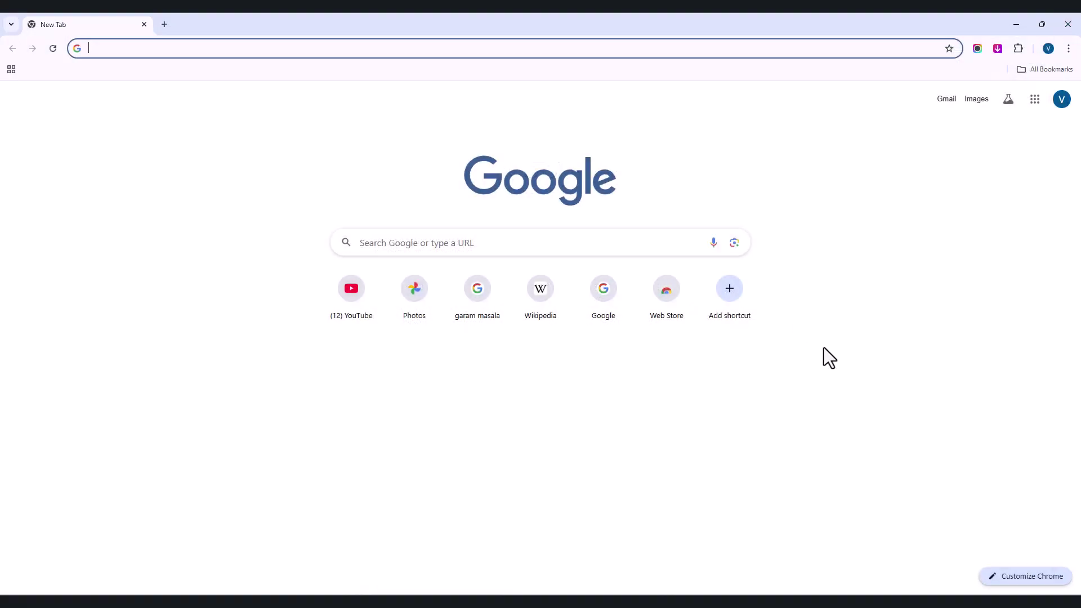
pyautogui.click(823, 346)
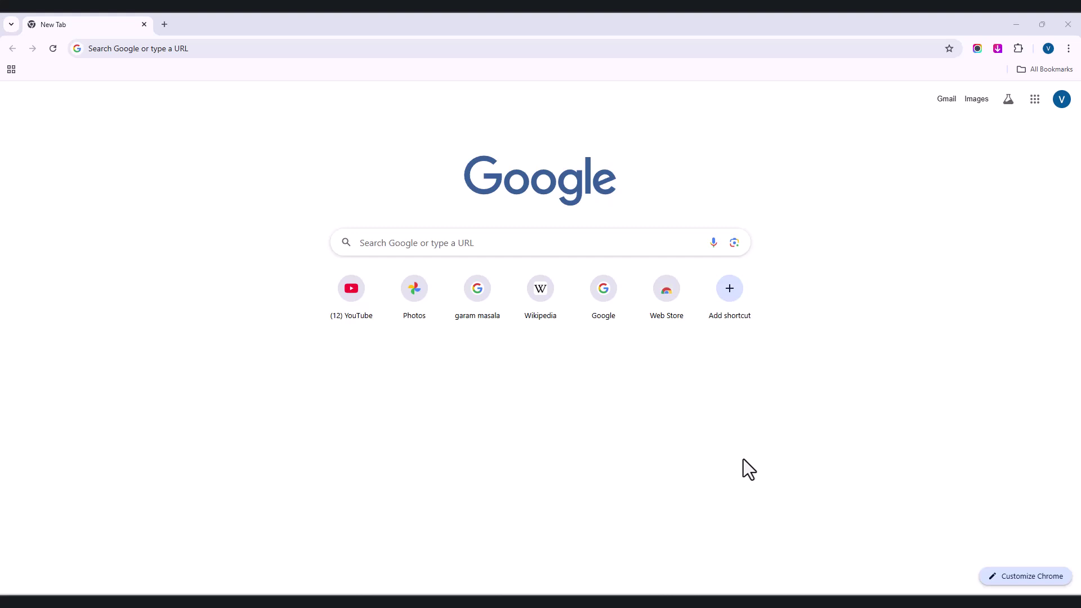
# - Launch regedit from the Run dialog and maximize the Registry Editor window
pyautogui.press('super+r')
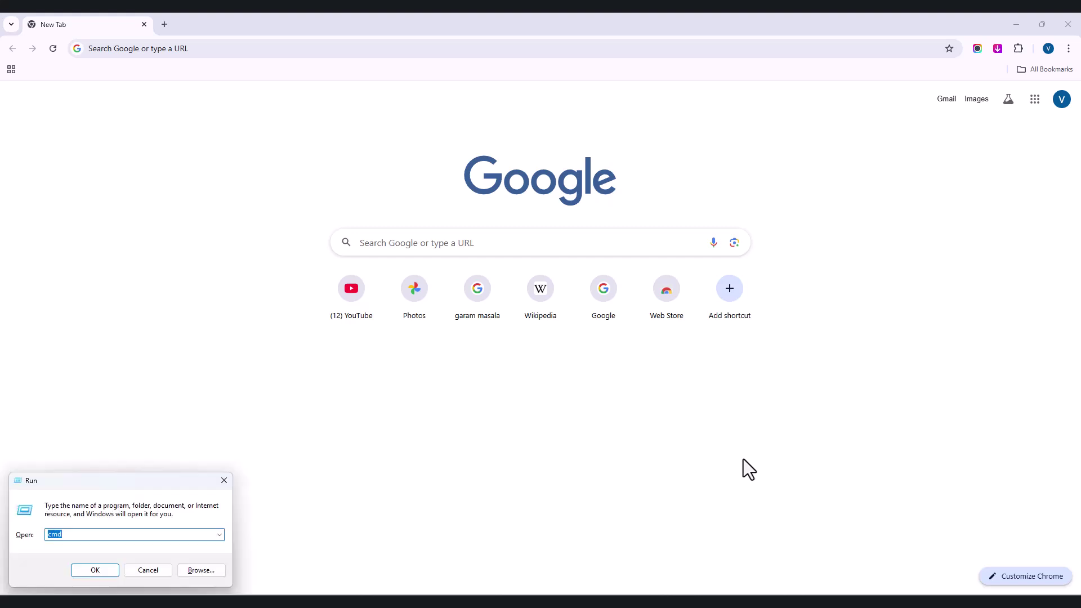
pyautogui.press('BackSpace')
pyautogui.write('regedit')
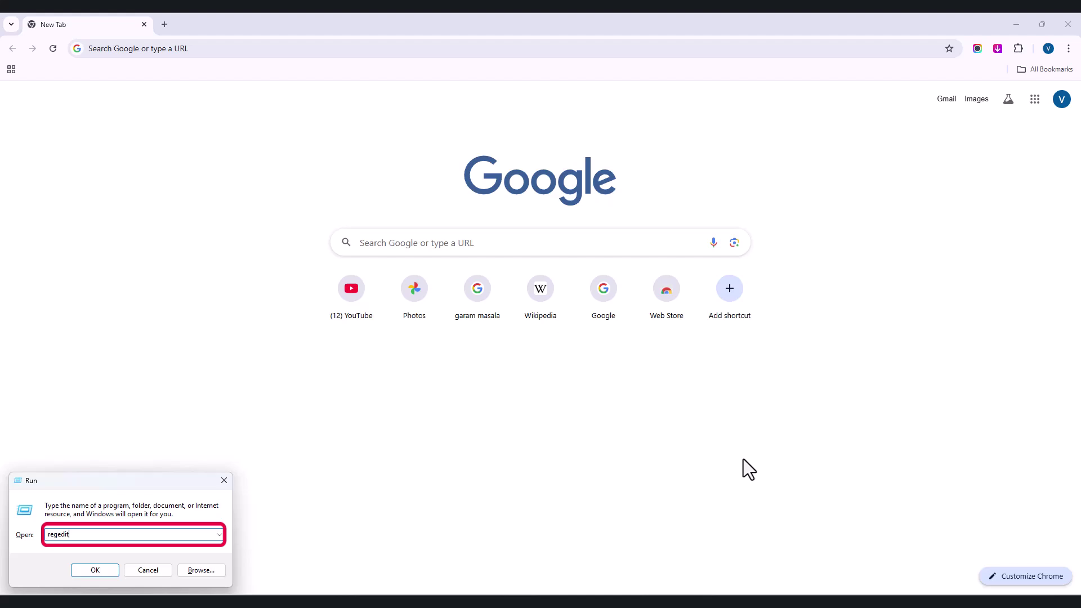
pyautogui.press('Return')
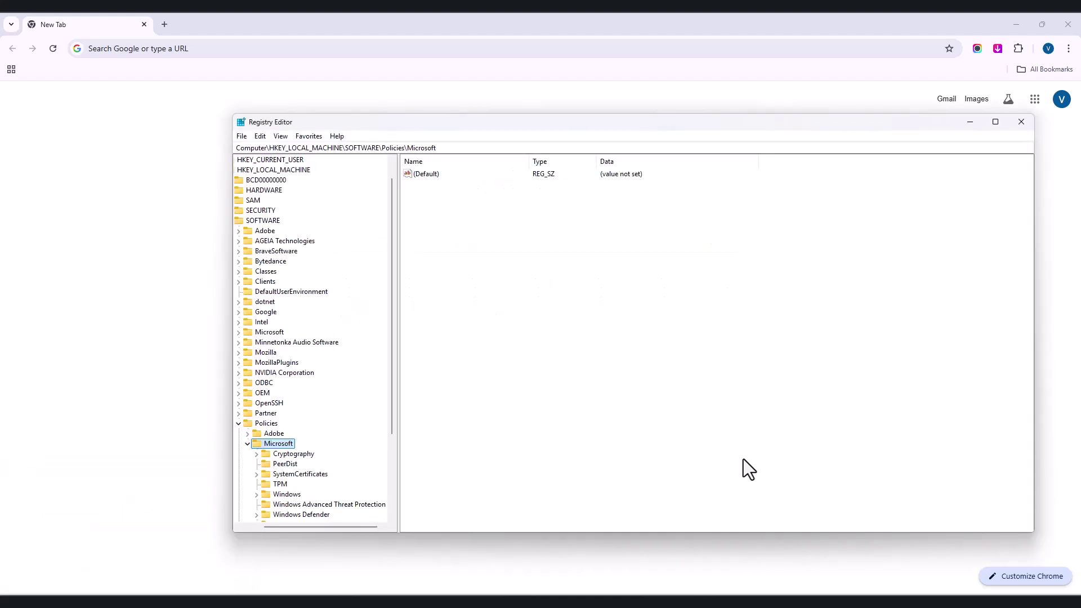
pyautogui.doubleClick(660, 123)
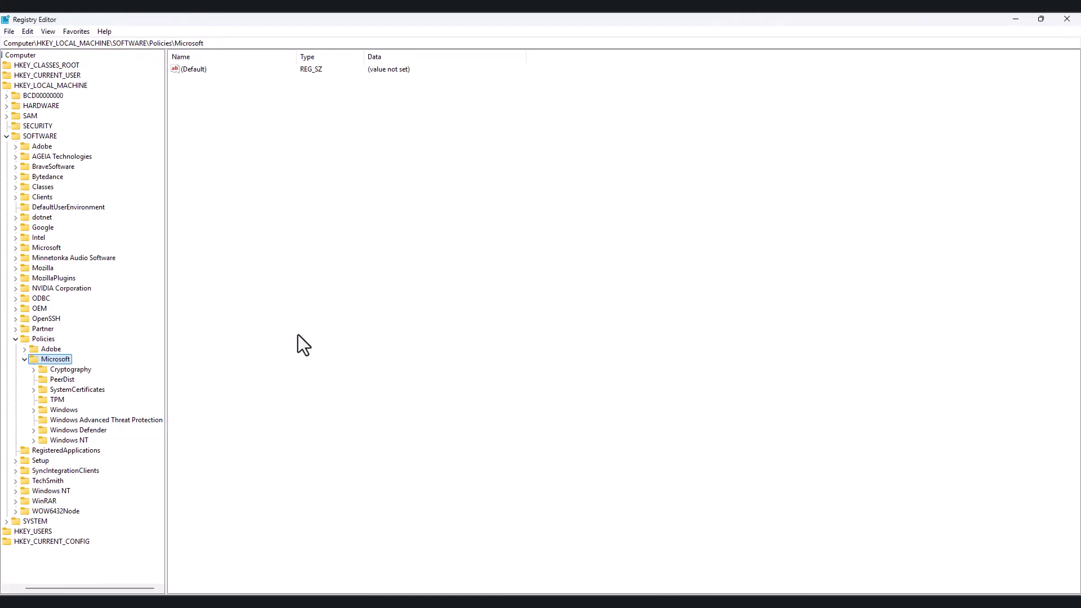
pyautogui.click(6, 95)
pyautogui.click(7, 96)
# - Expand HKEY_LOCAL_MACHINE > SOFTWARE in the tree and select the Policies key
pyautogui.click(52, 87)
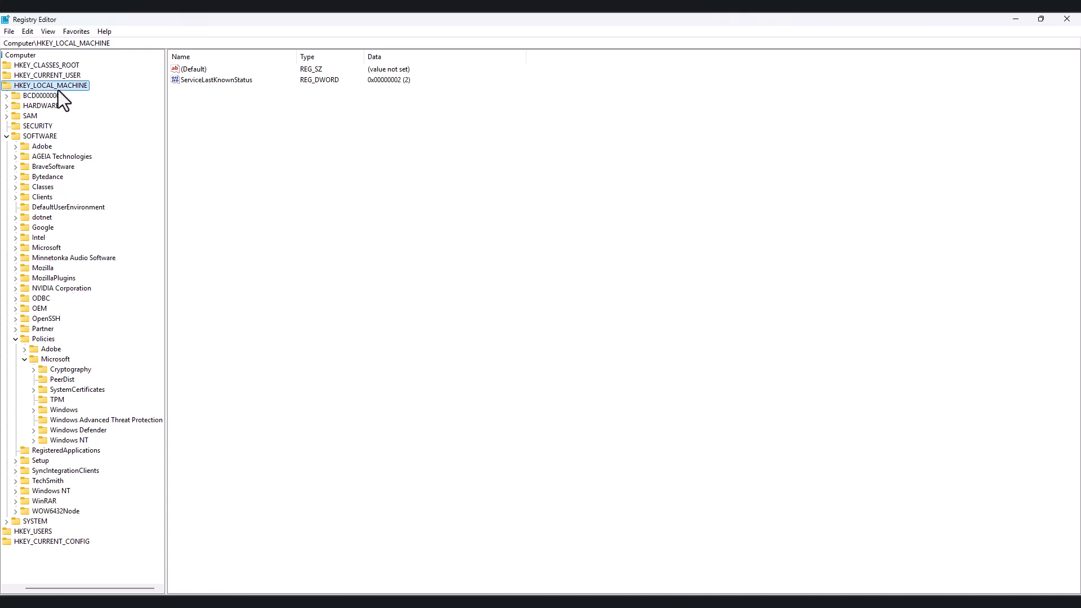
pyautogui.click(21, 136)
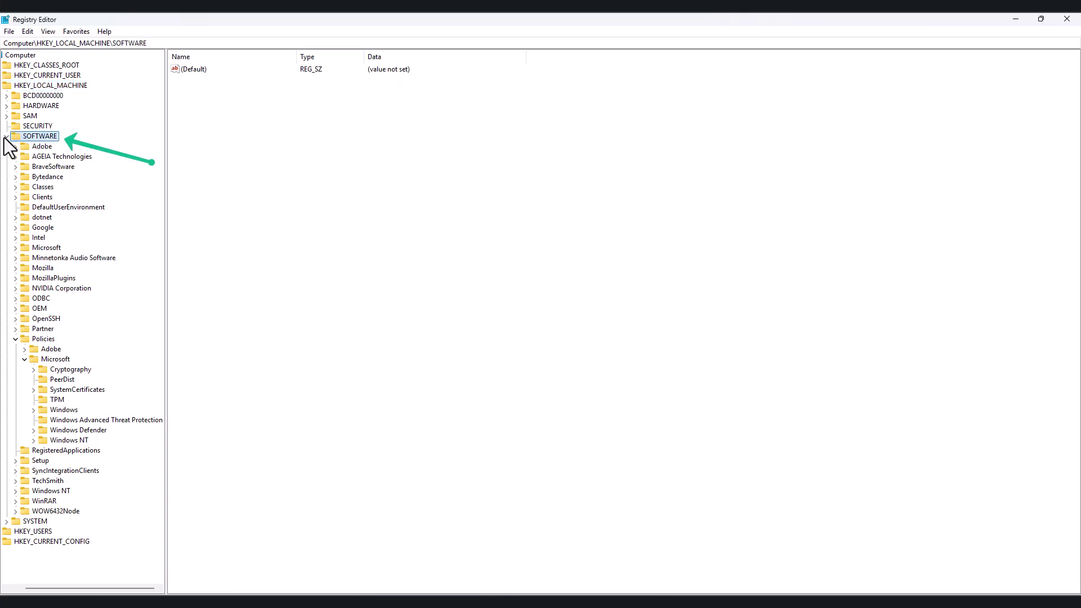
pyautogui.click(6, 136)
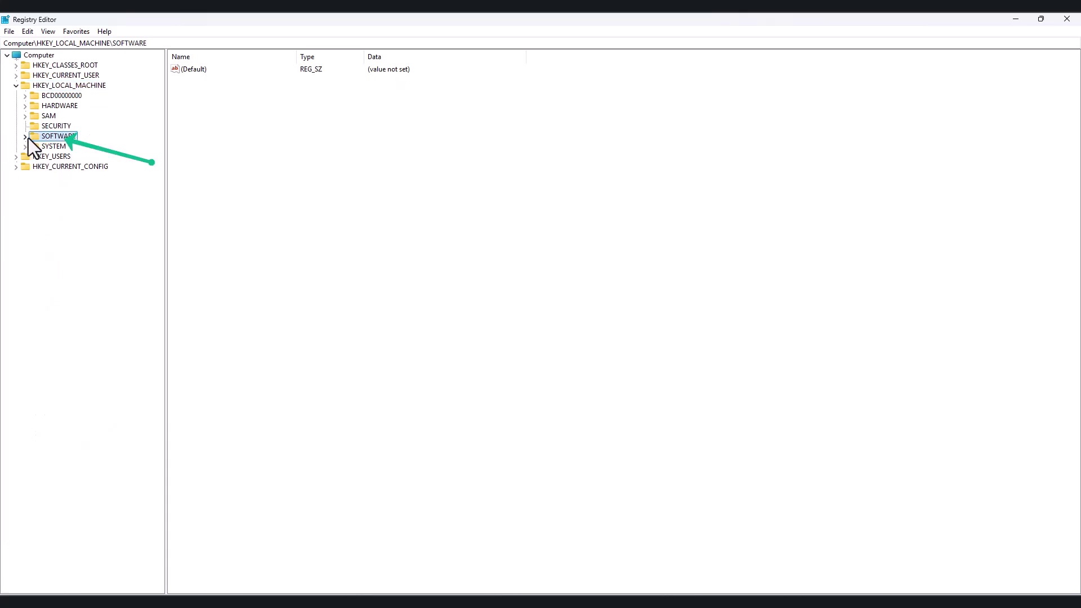
pyautogui.click(25, 138)
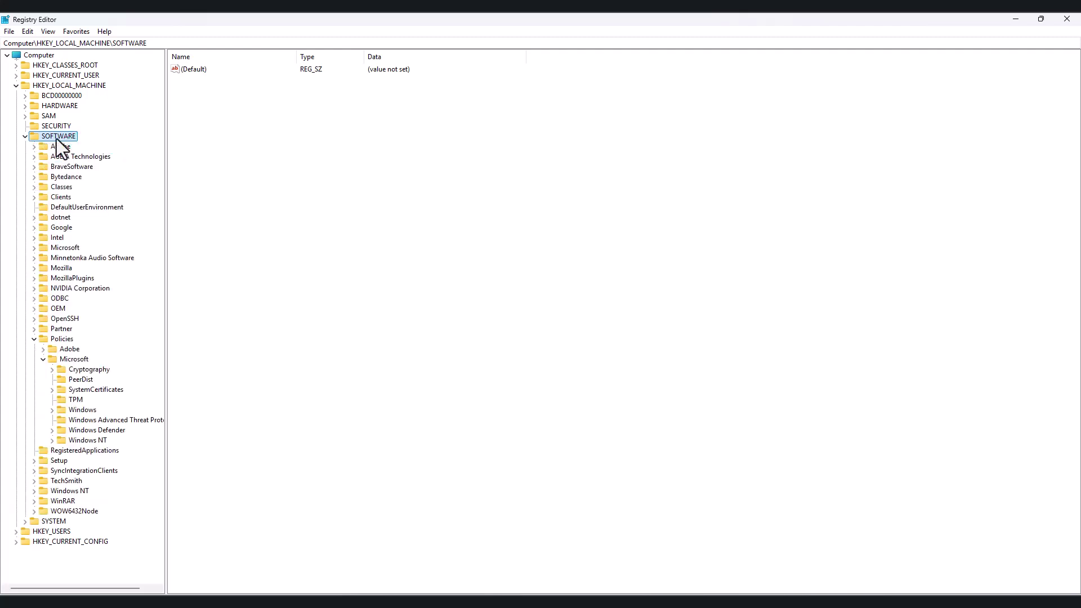
pyautogui.click(34, 338)
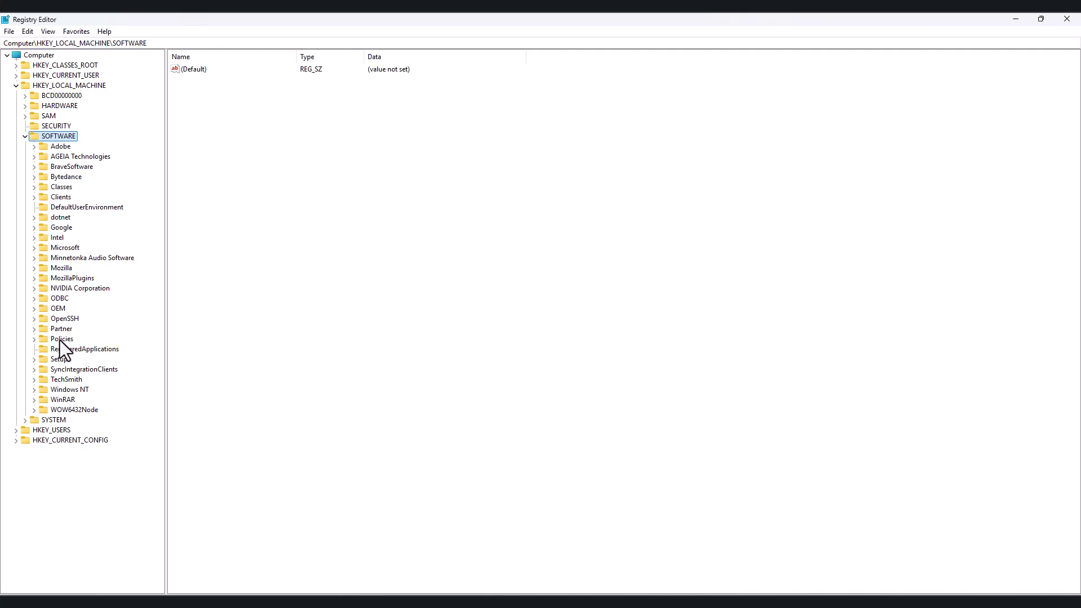
pyautogui.click(35, 339)
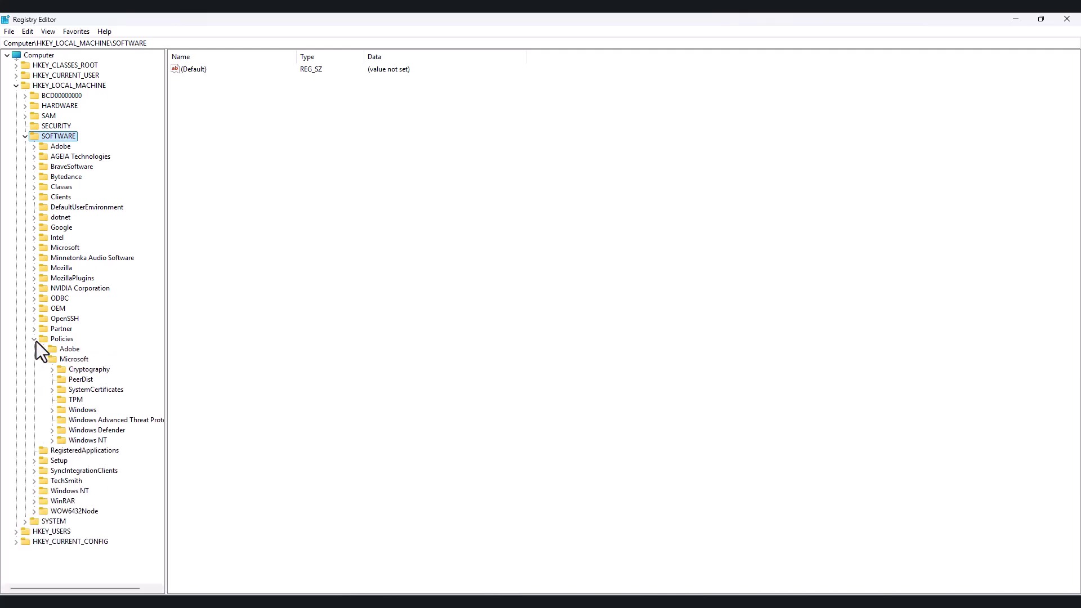
pyautogui.click(44, 361)
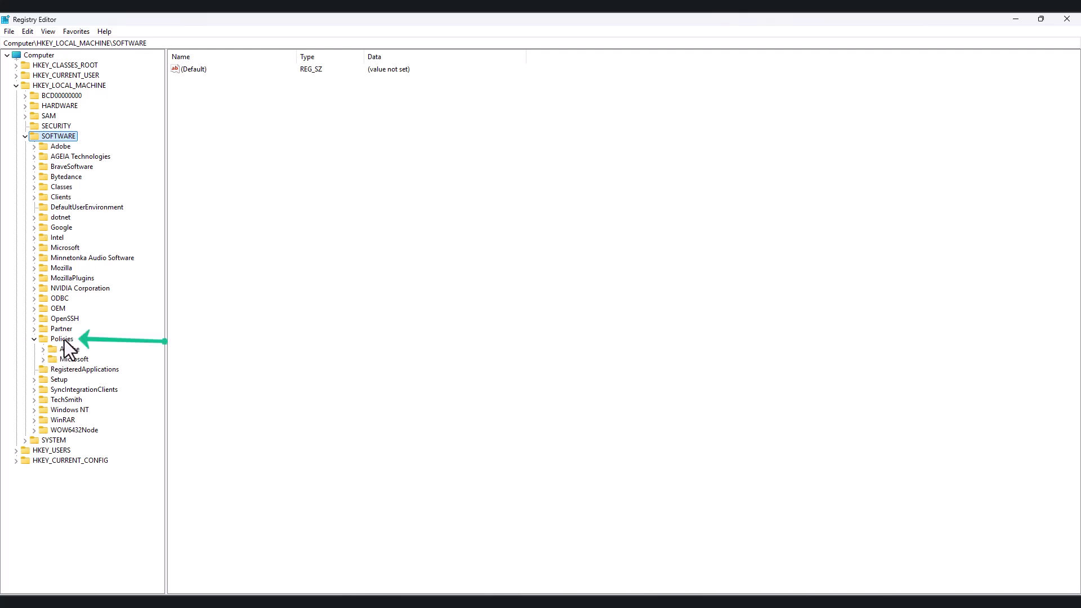
pyautogui.click(62, 339)
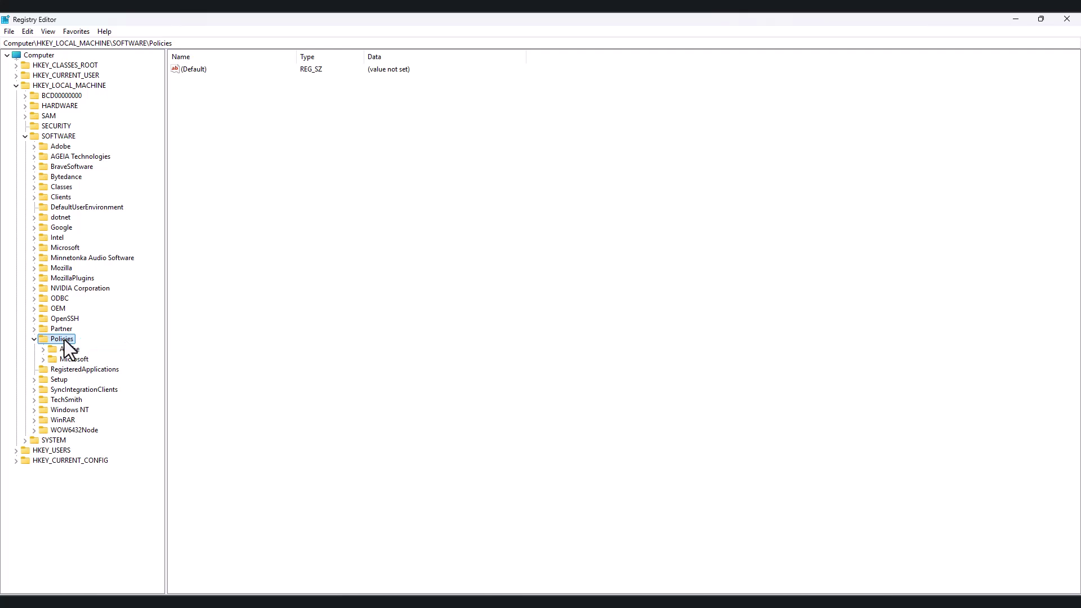
# - Create a new subkey named 'Google' under the Policies key
pyautogui.rightClick(64, 341)
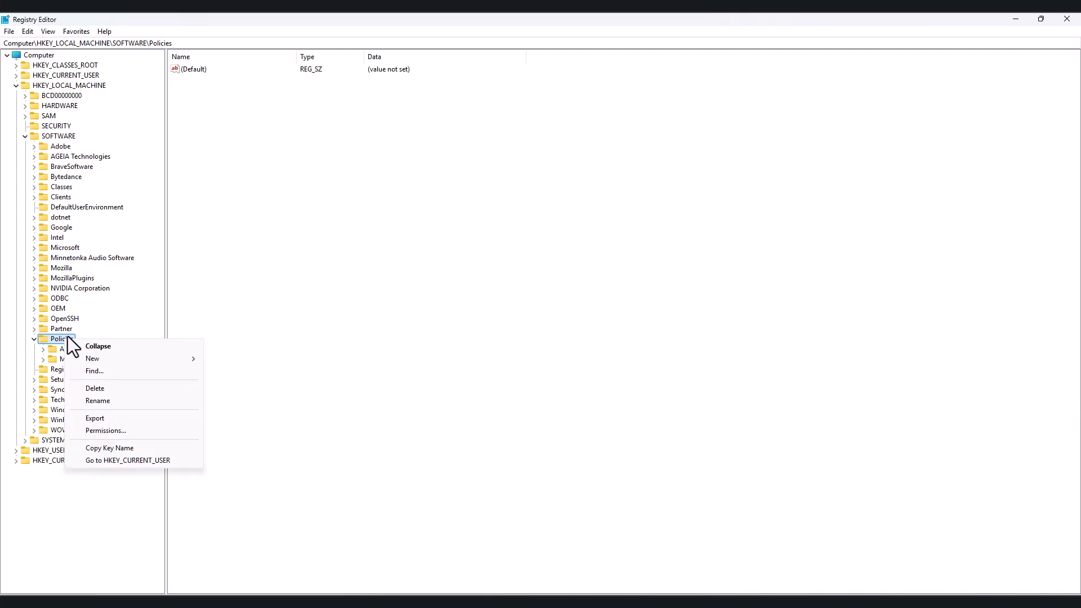
pyautogui.moveTo(101, 364)
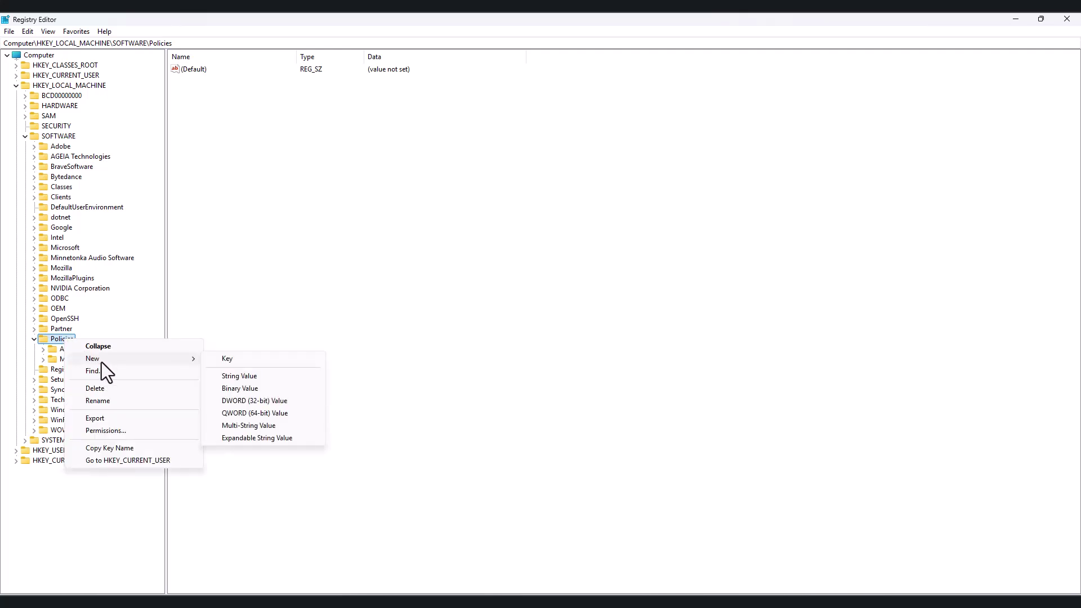
pyautogui.click(225, 359)
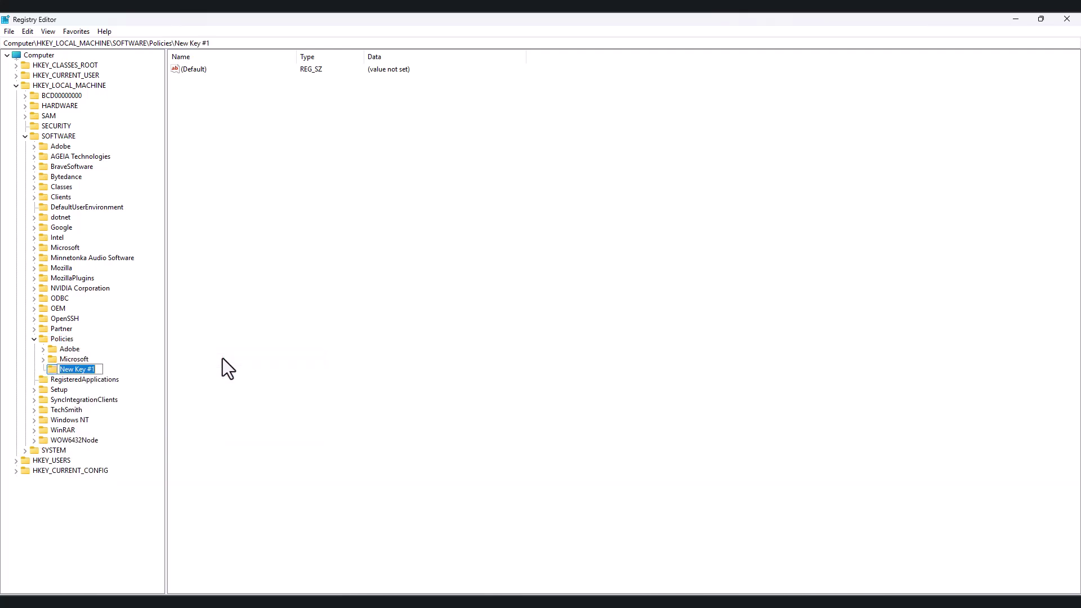
pyautogui.write('Google')
pyautogui.press('Return')
# - Create a new subkey named 'Chrome' under the Google key
pyautogui.rightClick(72, 369)
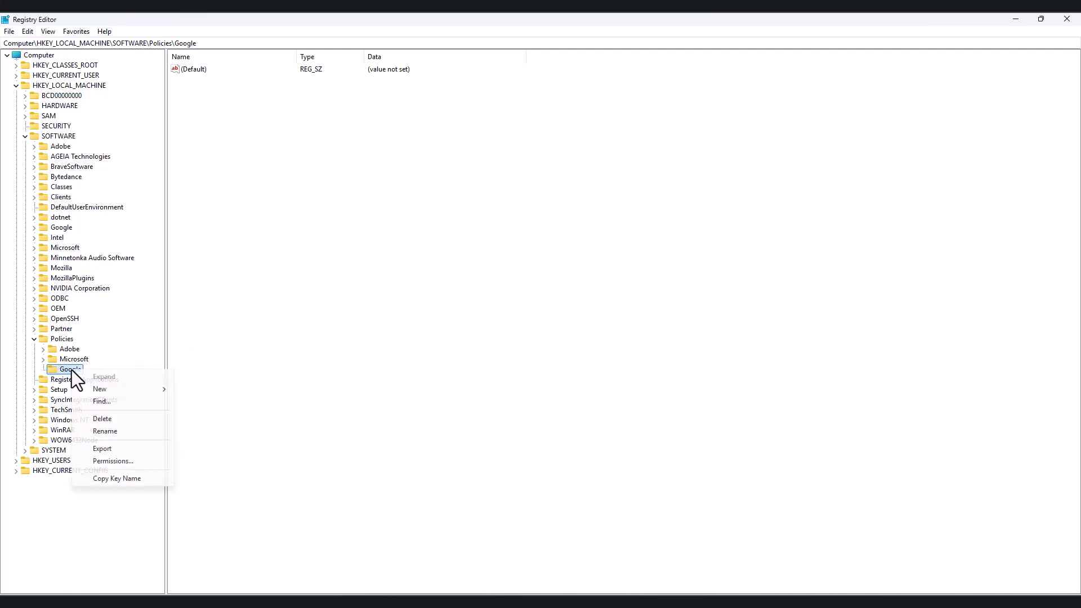
pyautogui.moveTo(102, 388)
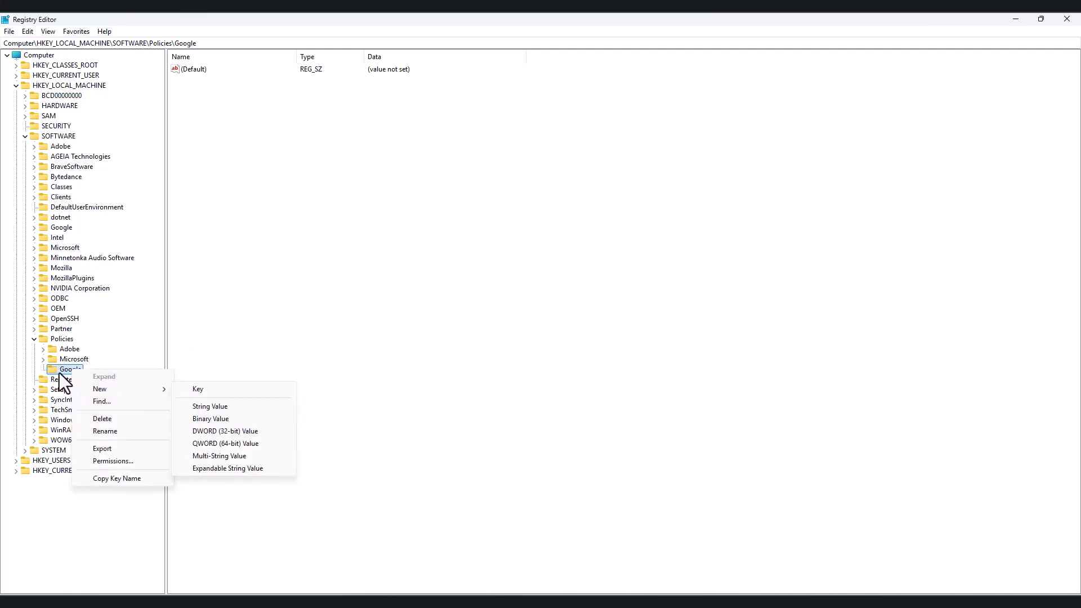
pyautogui.click(79, 371)
pyautogui.rightClick(71, 372)
pyautogui.moveTo(103, 394)
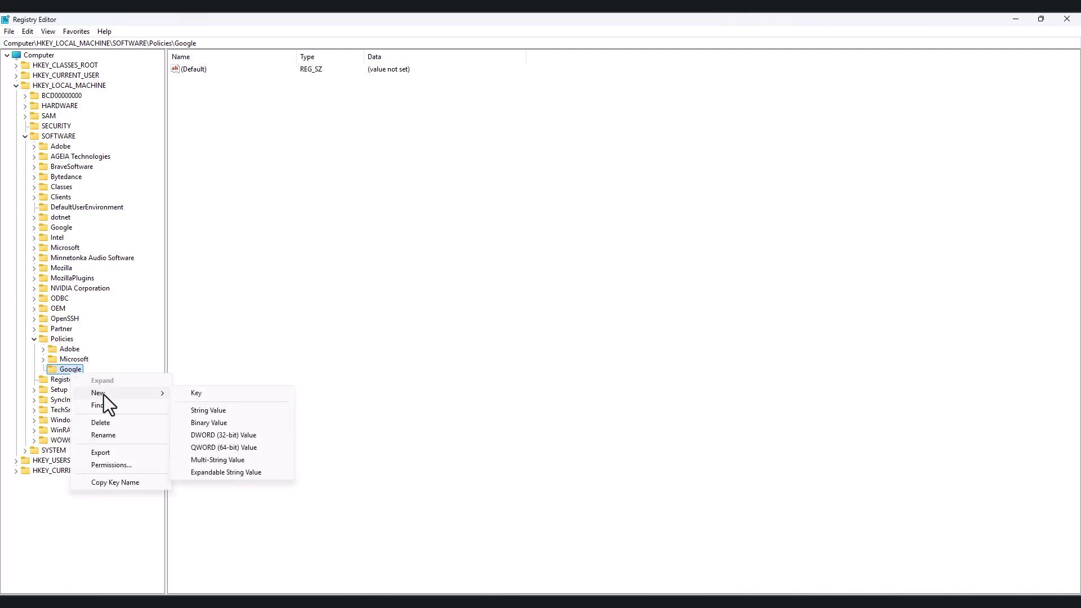
pyautogui.click(202, 393)
pyautogui.write('Chrome')
pyautogui.press('Return')
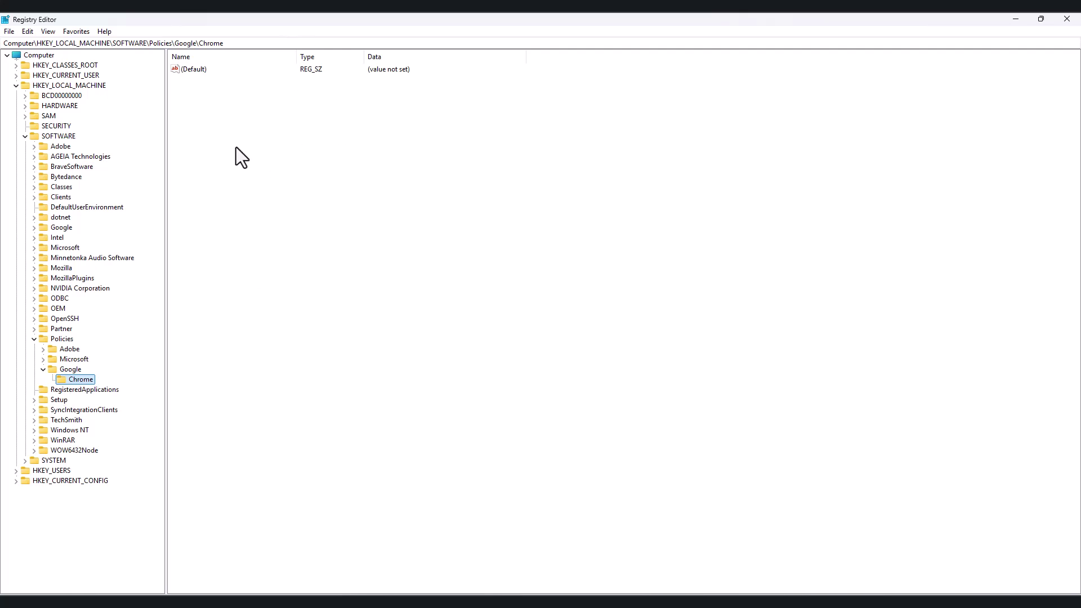
# - Add a DWORD (32-bit) value in the Chrome key named 'IncognitoModeAvailability'
pyautogui.rightClick(326, 209)
pyautogui.moveTo(367, 218)
pyautogui.click(445, 257)
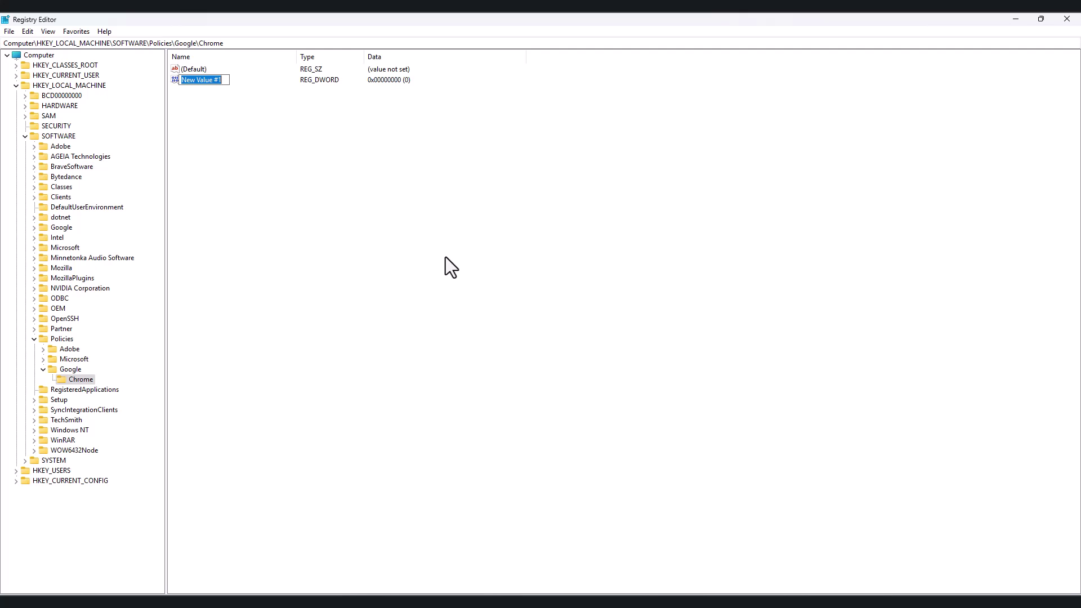
pyautogui.write('IncognitoModeAvailabil')
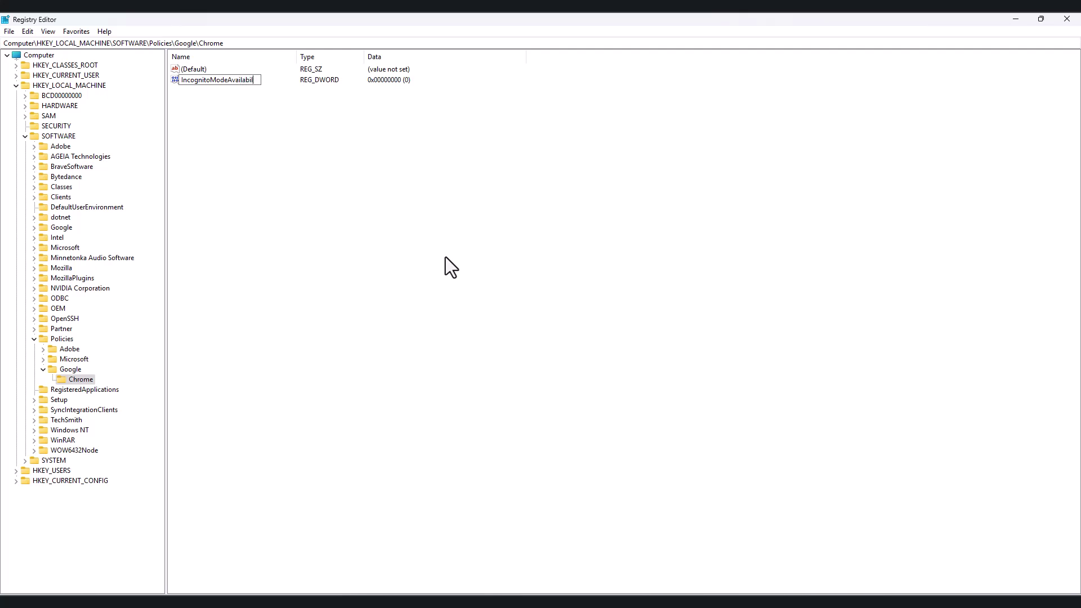
pyautogui.write('ity')
# - Confirm the IncognitoModeAvailability name and set its value data to 1
pyautogui.press('Return')
pyautogui.doubleClick(235, 82)
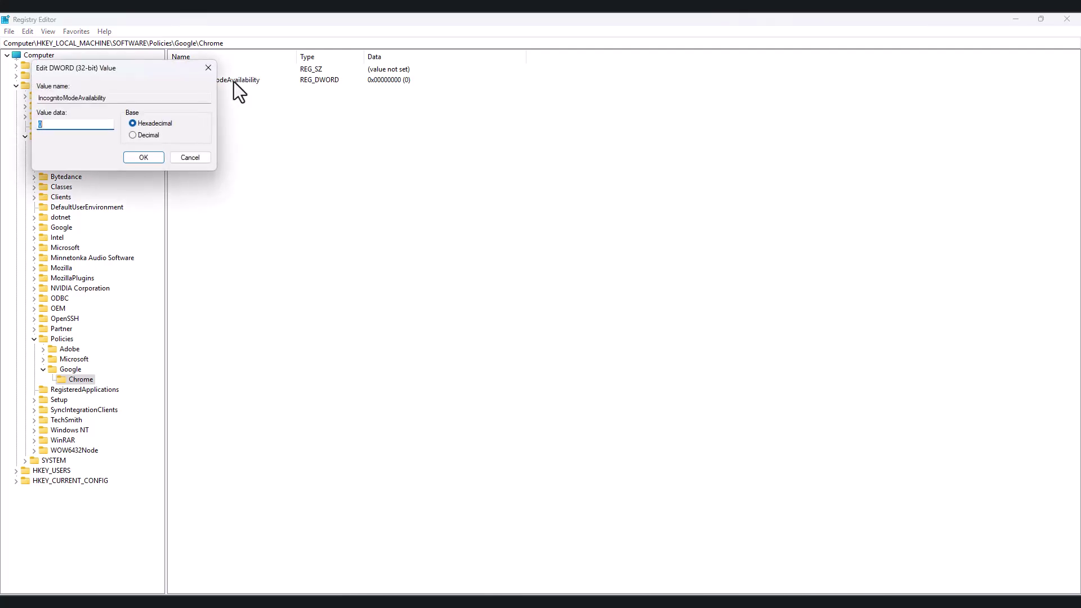
pyautogui.moveTo(173, 79); pyautogui.dragTo(413, 126)
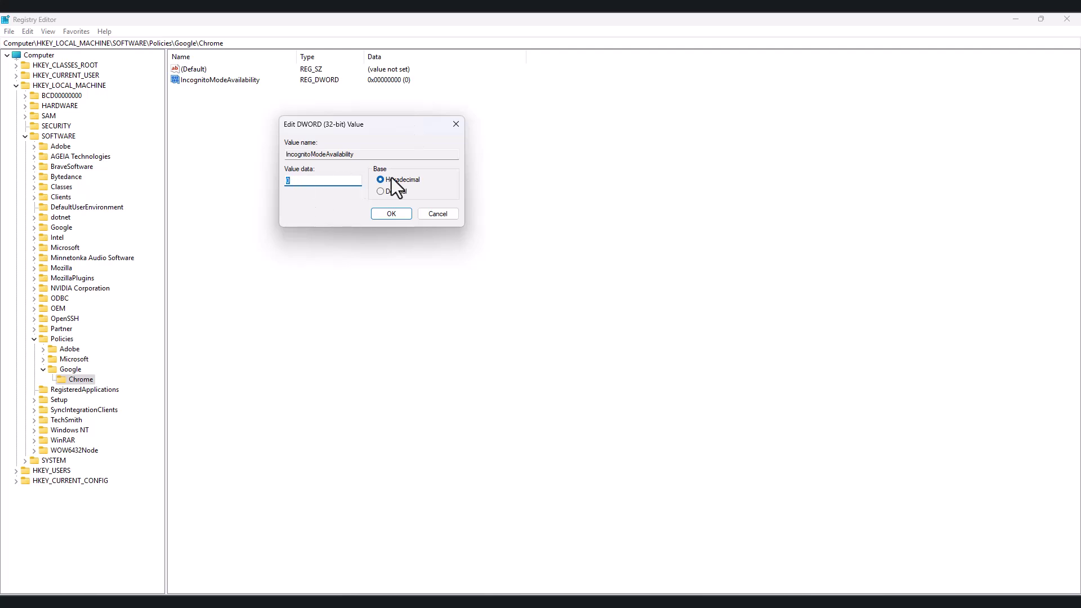
pyautogui.click(302, 181)
pyautogui.write('1')
pyautogui.click(379, 214)
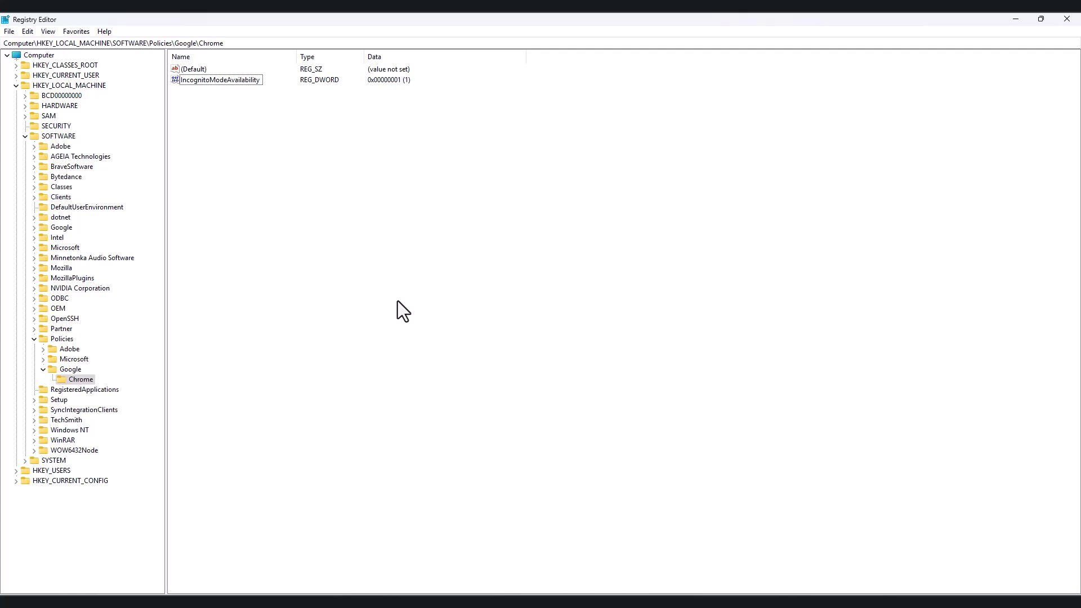
pyautogui.click(1014, 21)
# - Check Chrome's menu for the New Incognito window option, then close the browser window
pyautogui.click(1067, 49)
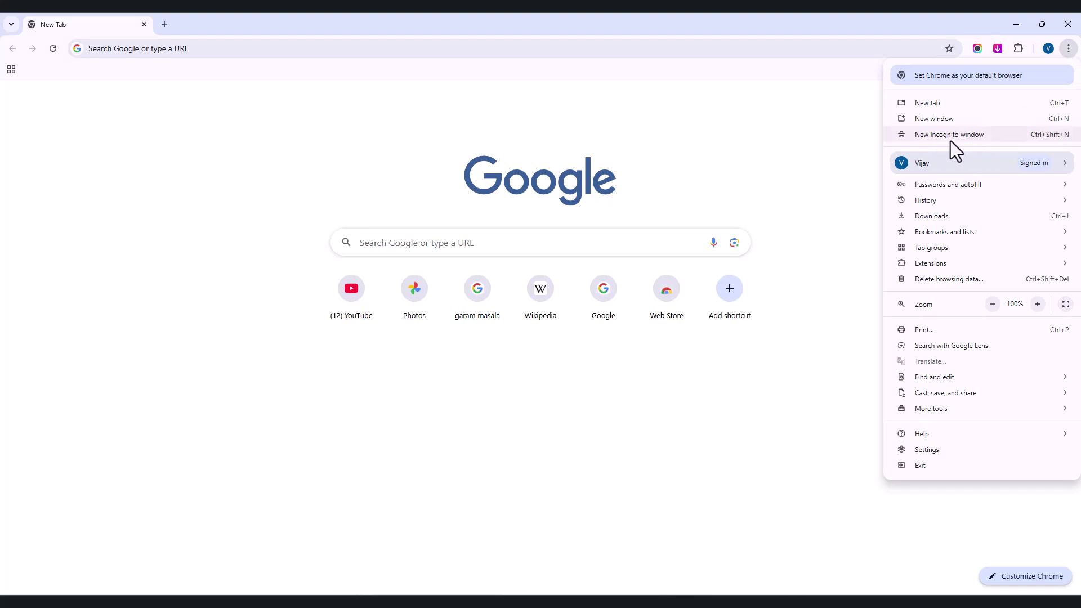
pyautogui.click(798, 142)
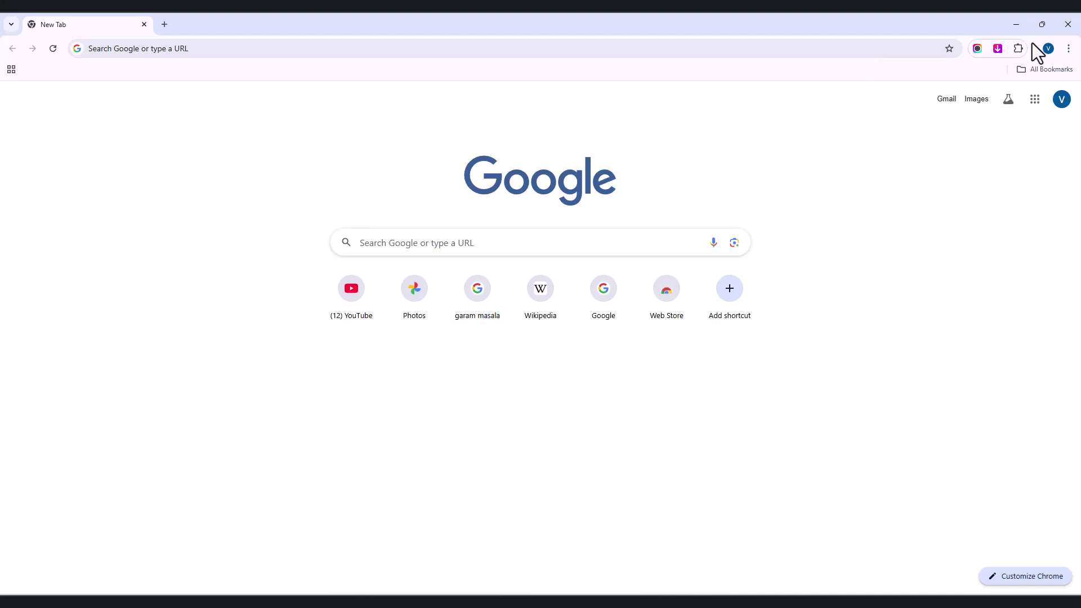
pyautogui.click(1067, 24)
# - Refresh the desktop twice from its context menu
pyautogui.rightClick(478, 167)
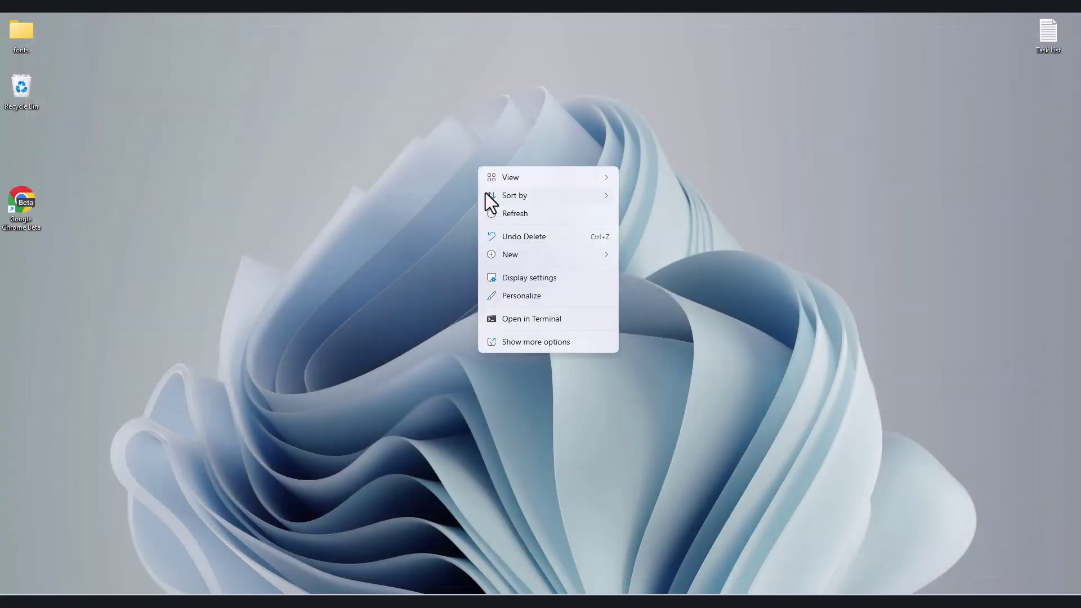
pyautogui.click(489, 220)
pyautogui.rightClick(490, 203)
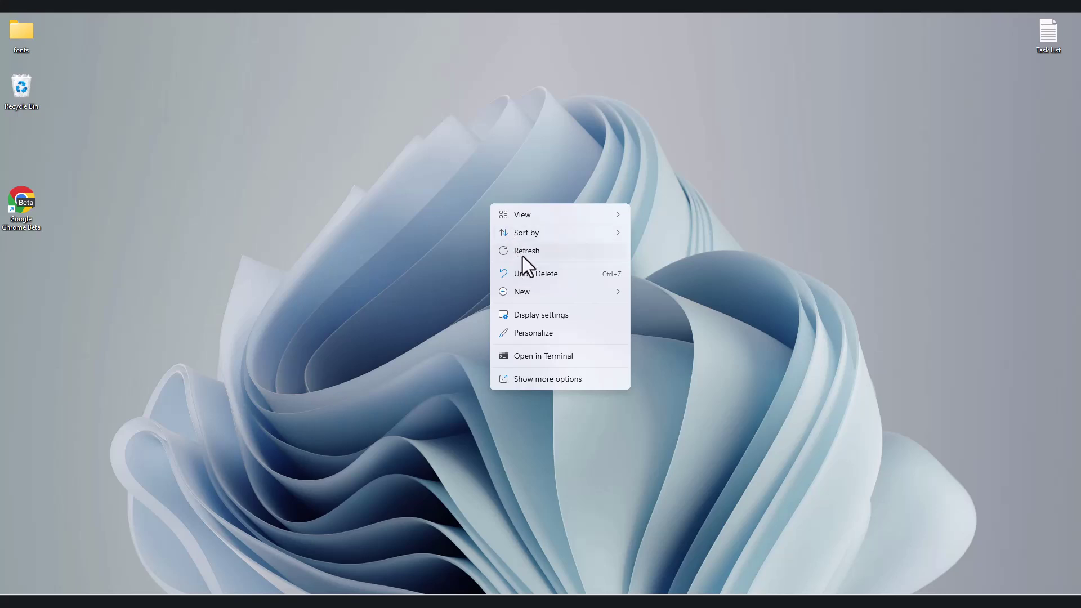
pyautogui.click(523, 255)
# - In Task Manager, search 'google', end the Google Chrome task, then close Task Manager
pyautogui.rightClick(838, 600)
pyautogui.click(867, 562)
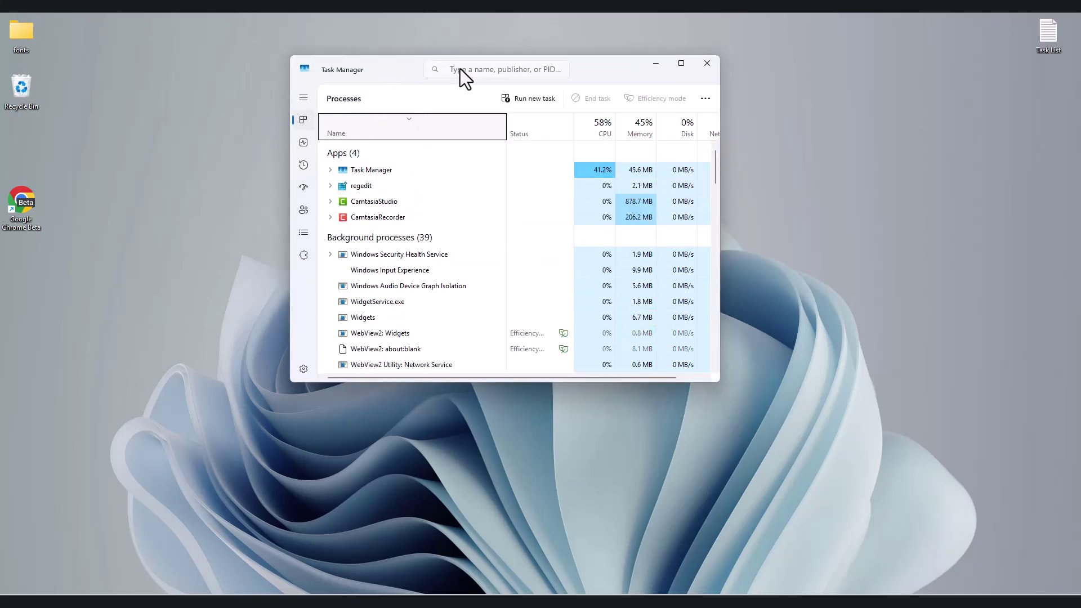
pyautogui.click(459, 68)
pyautogui.write('google')
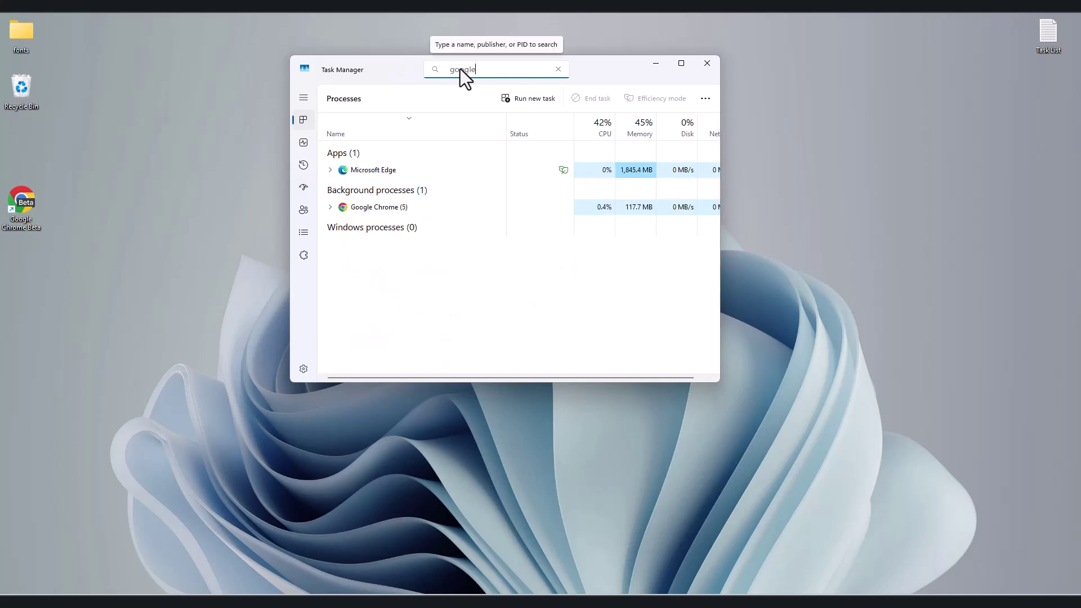
pyautogui.rightClick(402, 211)
pyautogui.click(434, 246)
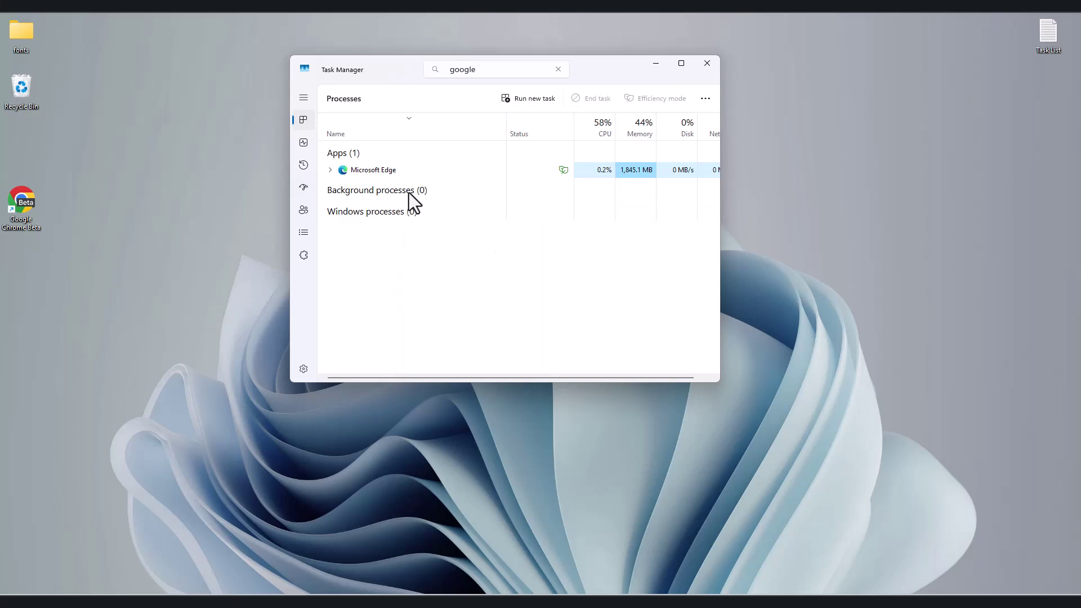
pyautogui.click(707, 63)
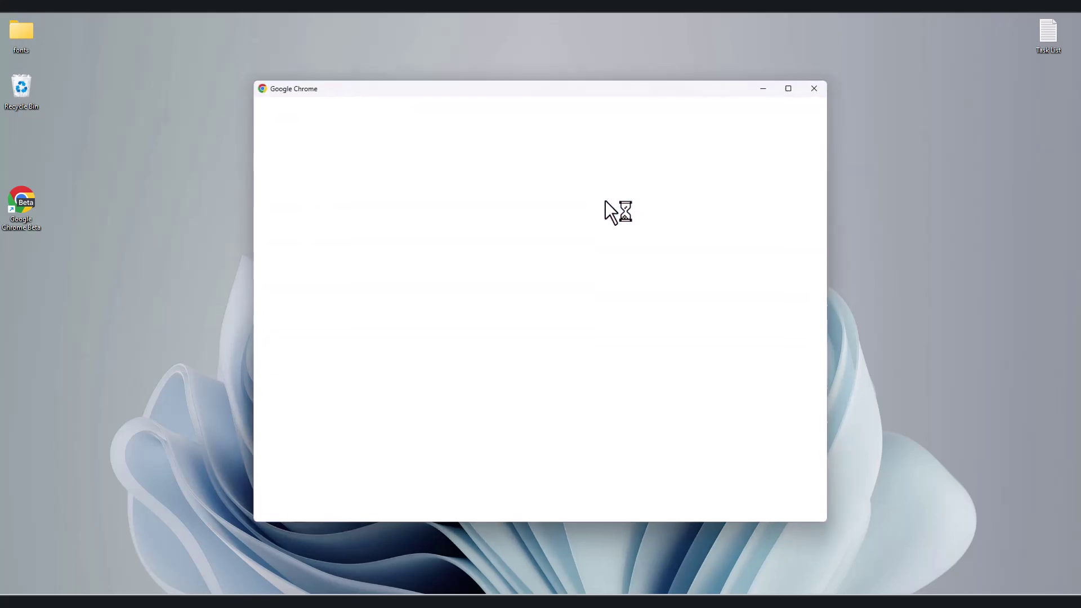
# - Open Chrome with the second profile and confirm New Incognito window is greyed out
pyautogui.click(545, 360)
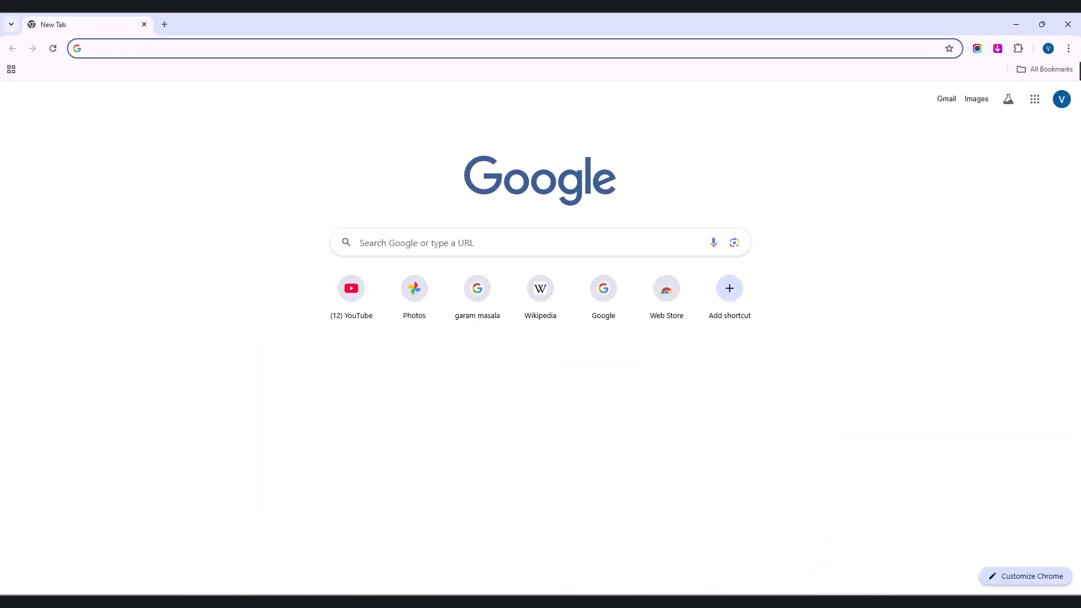
pyautogui.click(1069, 48)
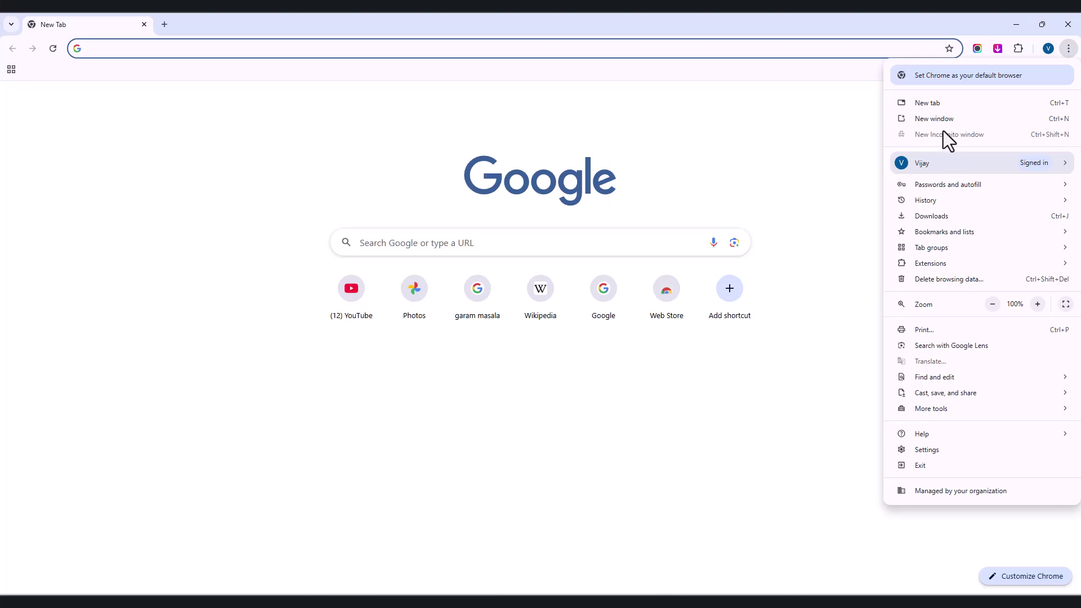
pyautogui.click(945, 118)
pyautogui.click(1068, 49)
pyautogui.click(743, 118)
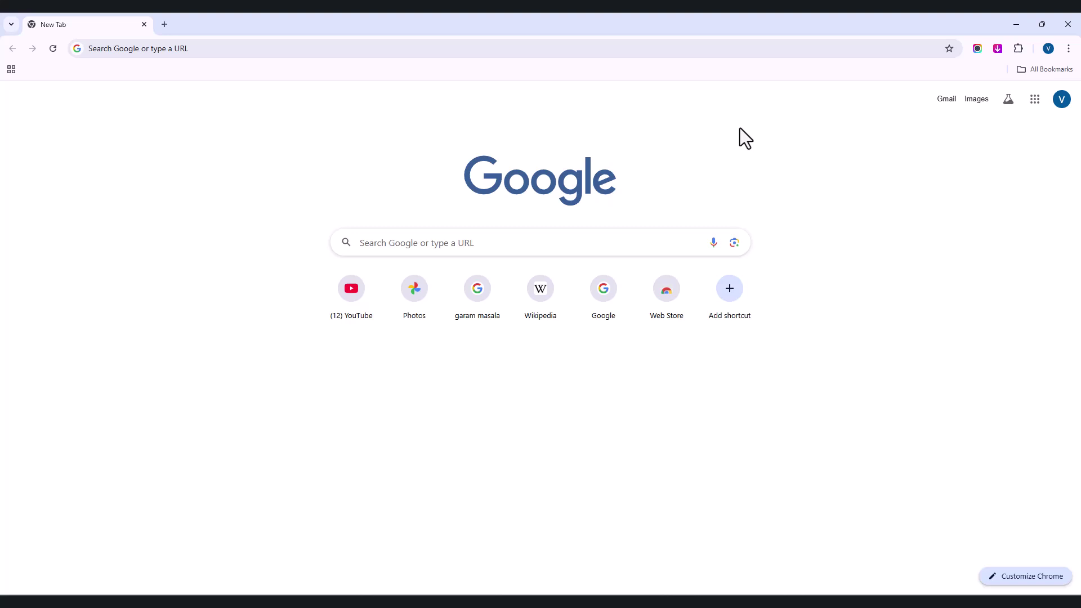
# - Delete the IncognitoModeAvailability value from the Chrome key, confirming with Yes
pyautogui.moveTo(763, 575)
pyautogui.click(754, 549)
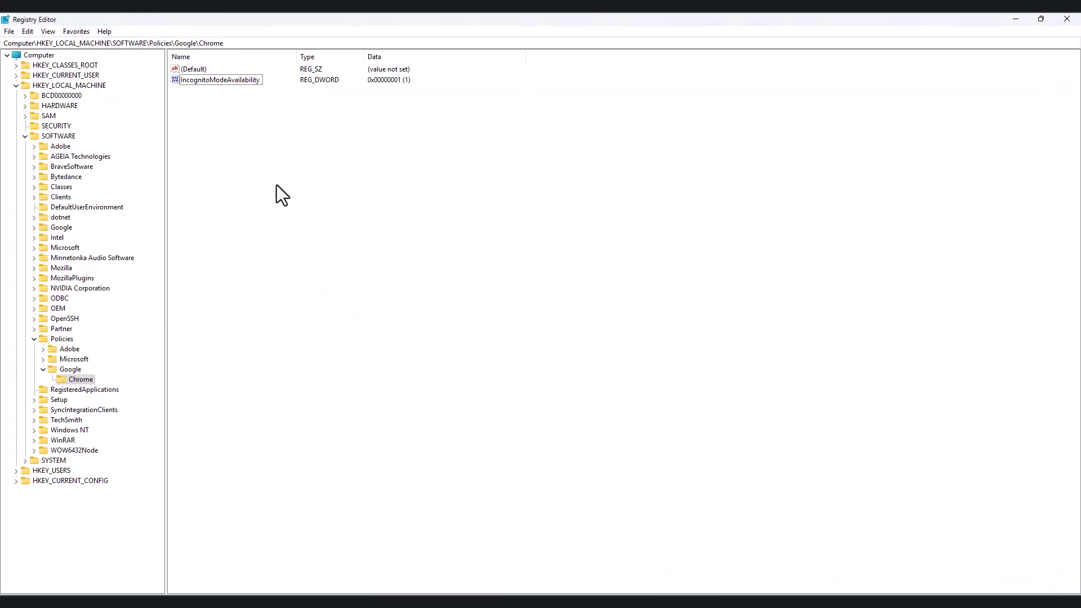
pyautogui.rightClick(240, 79)
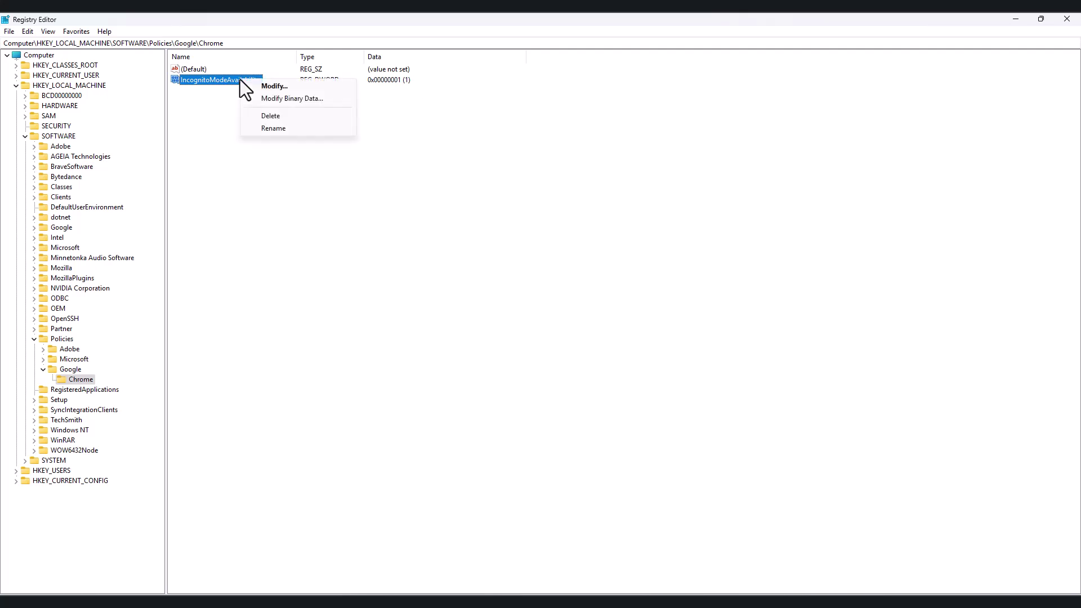
pyautogui.click(263, 116)
pyautogui.click(626, 311)
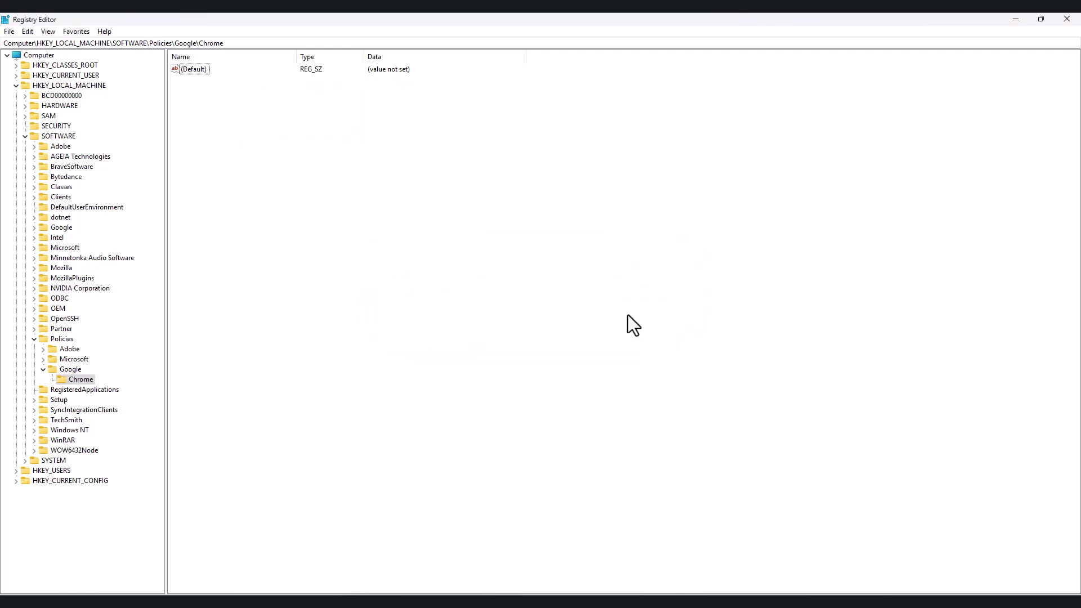
pyautogui.click(1015, 19)
# - Close the Chrome window and refresh the desktop
pyautogui.click(1068, 48)
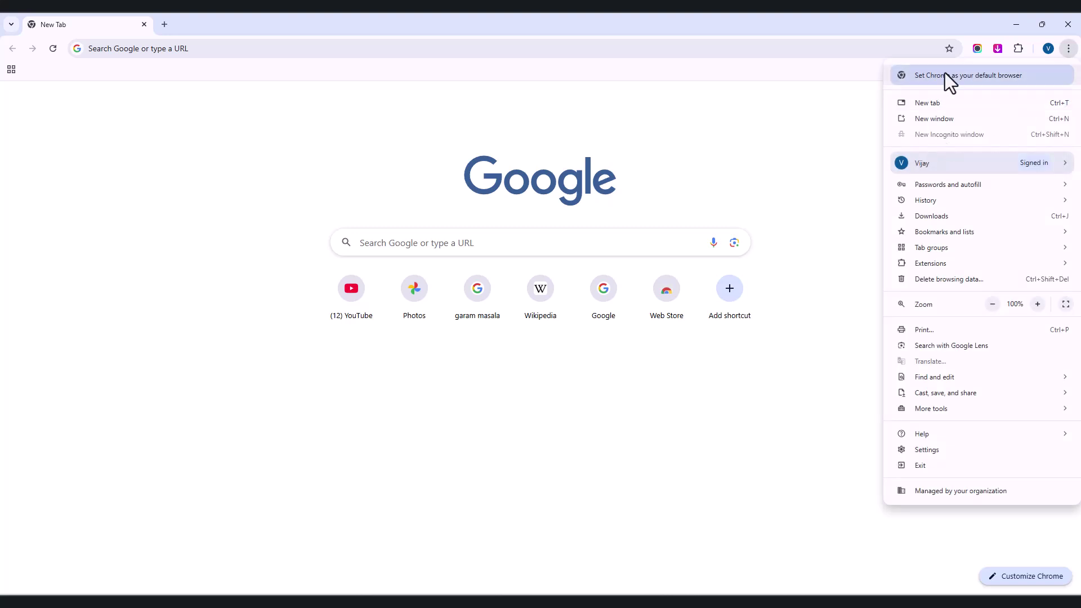
pyautogui.click(1064, 25)
pyautogui.rightClick(719, 412)
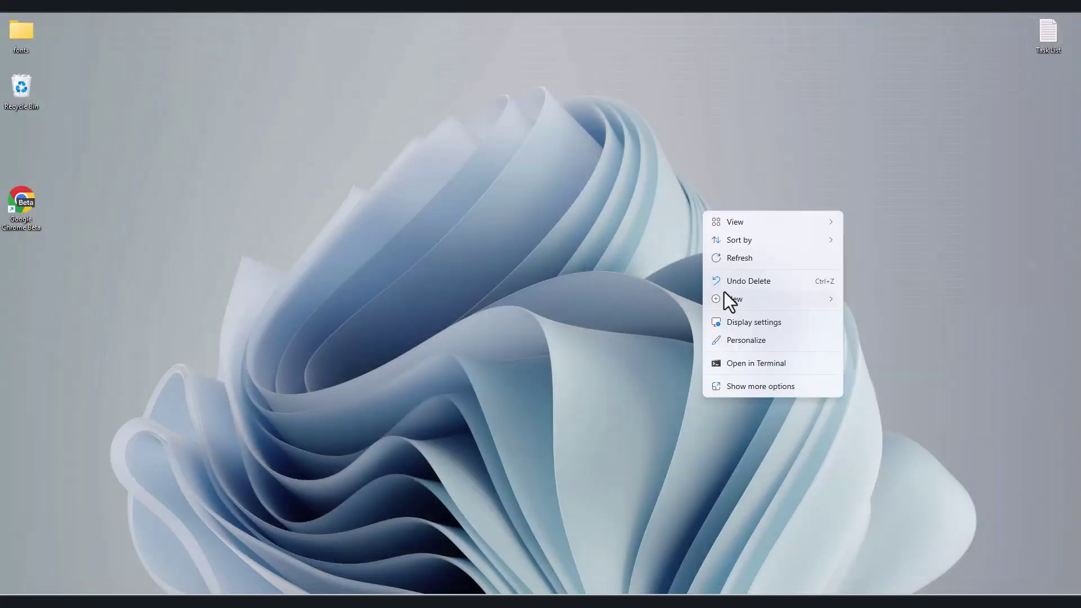
pyautogui.click(740, 258)
# - Search Task Manager for 'google' to confirm no Chrome processes remain, then relaunch Chrome
pyautogui.rightClick(828, 600)
pyautogui.click(829, 563)
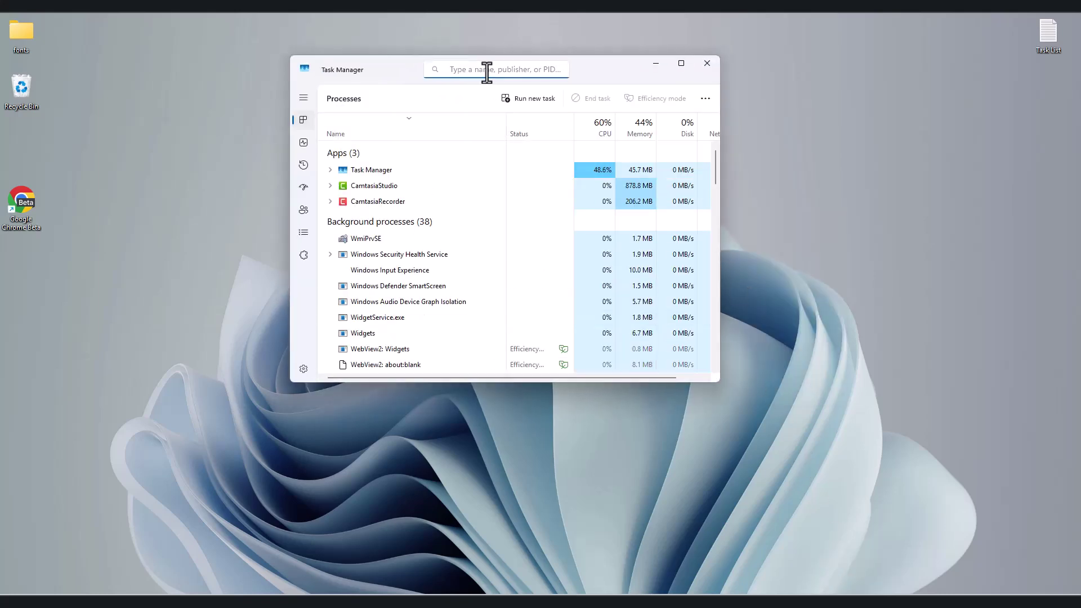
pyautogui.write('google')
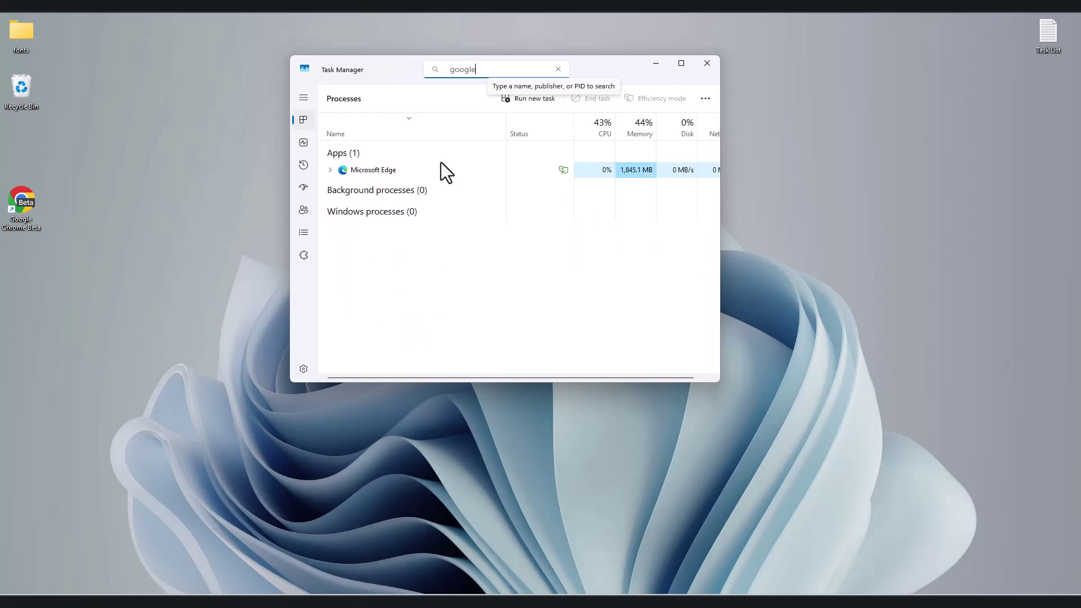
pyautogui.click(705, 65)
pyautogui.click(702, 600)
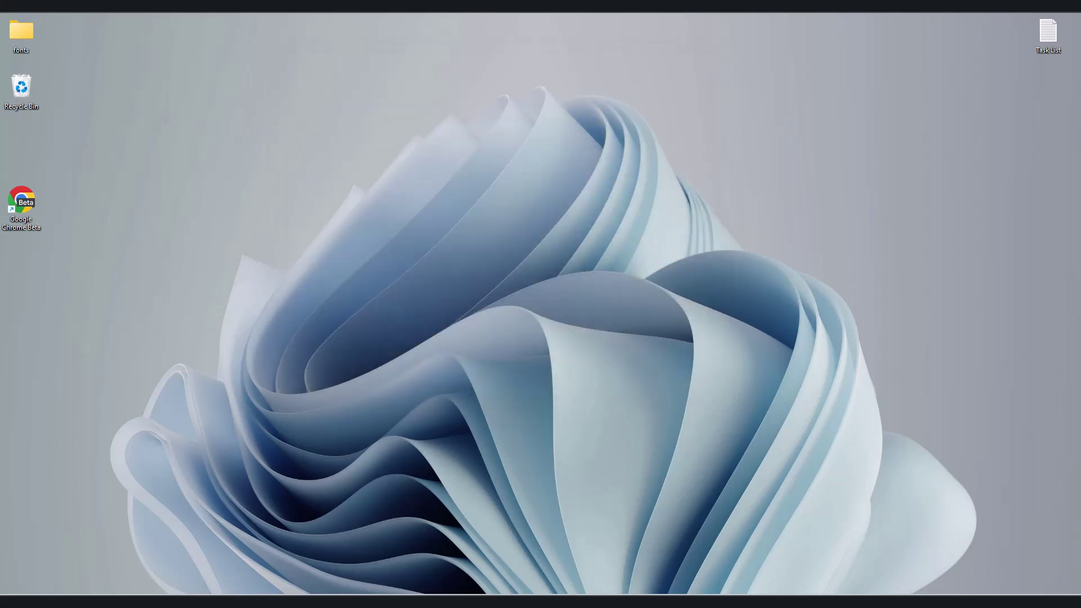
# - Pick the second Chrome profile and start a New Incognito window from the browser menu
pyautogui.click(547, 348)
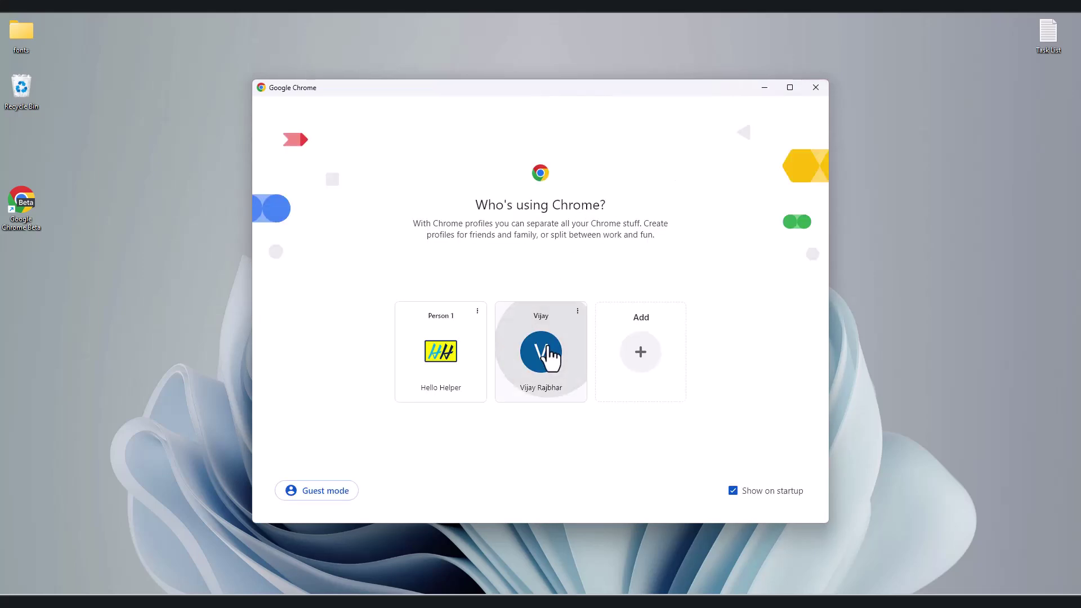
pyautogui.click(1067, 49)
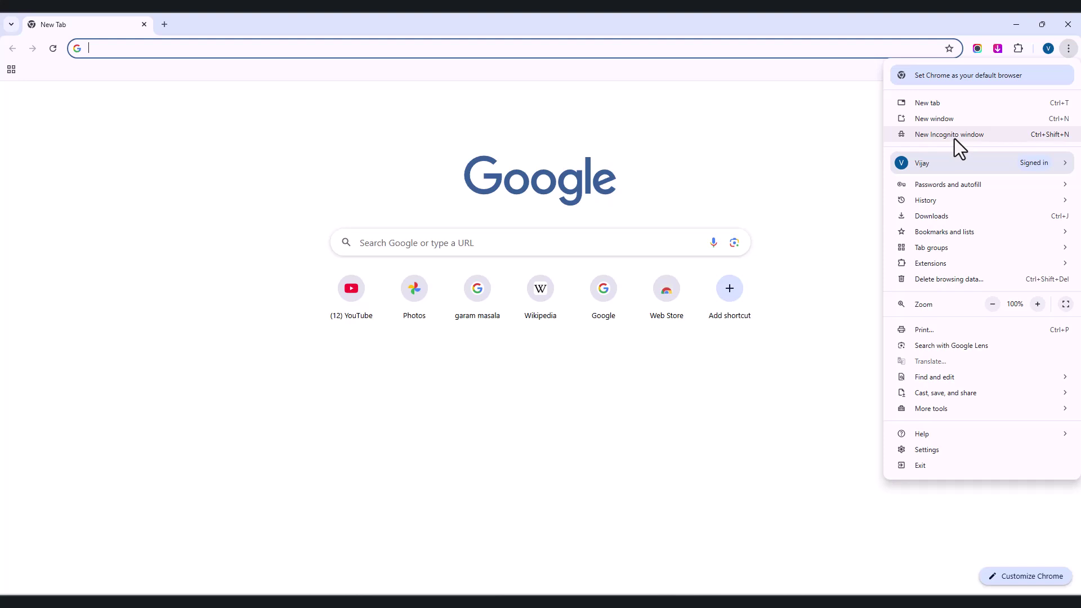
pyautogui.click(954, 138)
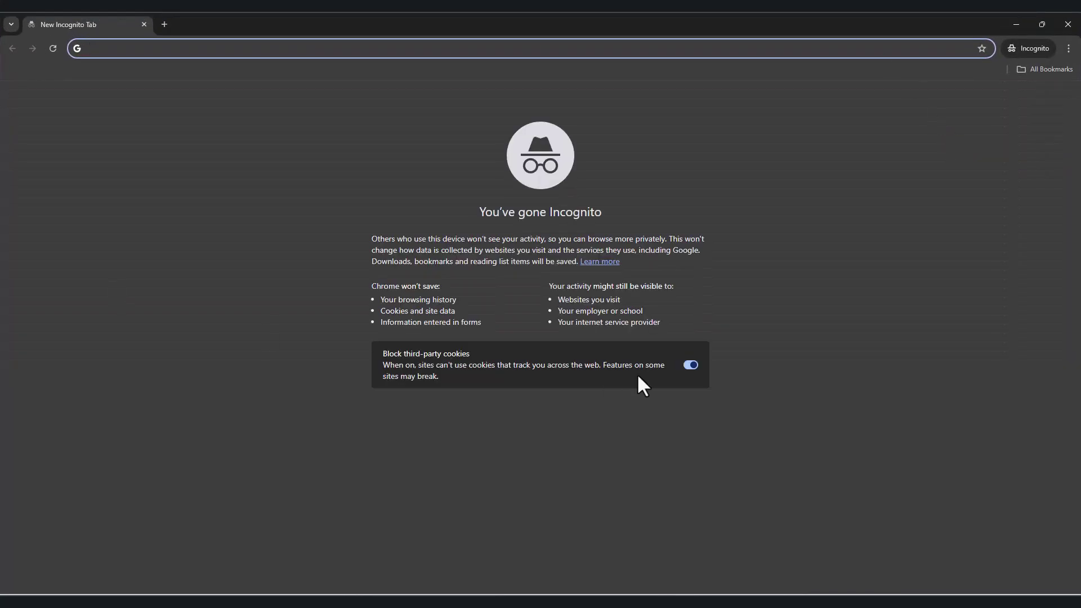